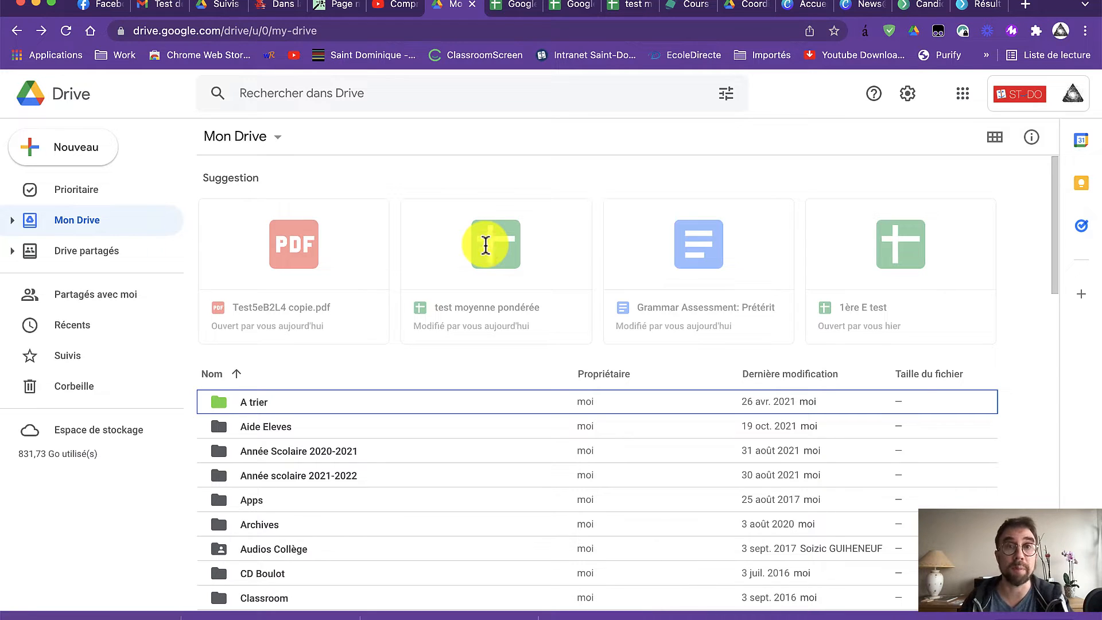
Go to sheets.google.com to view the Google Sheets home page.
{"action": "left_click", "coordinate": [457, 31]}
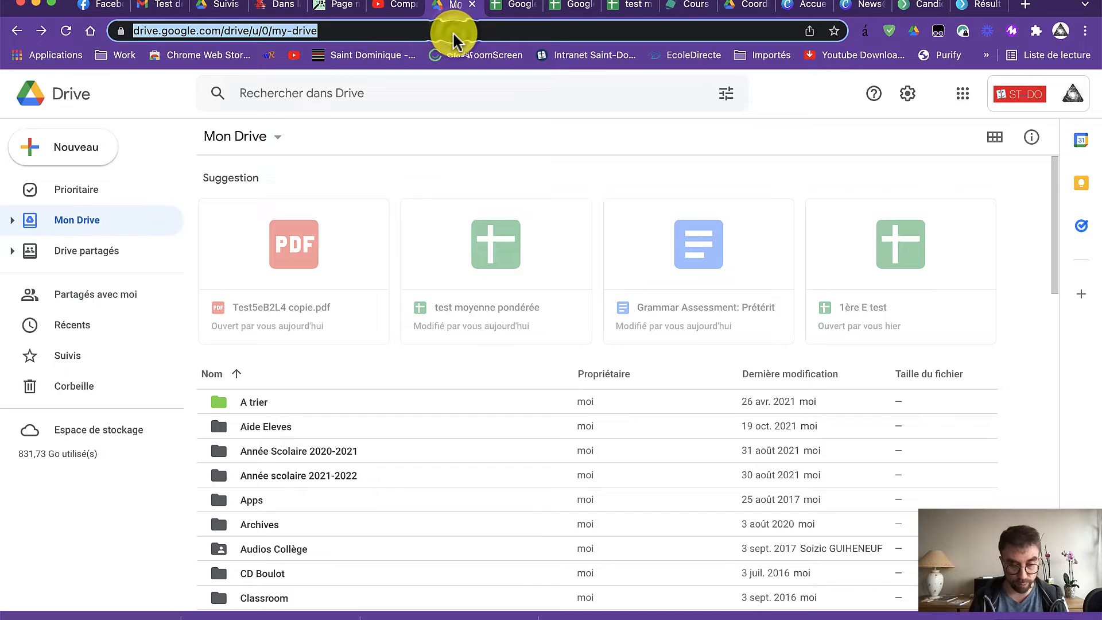
{"action": "type", "text": "sheets."}
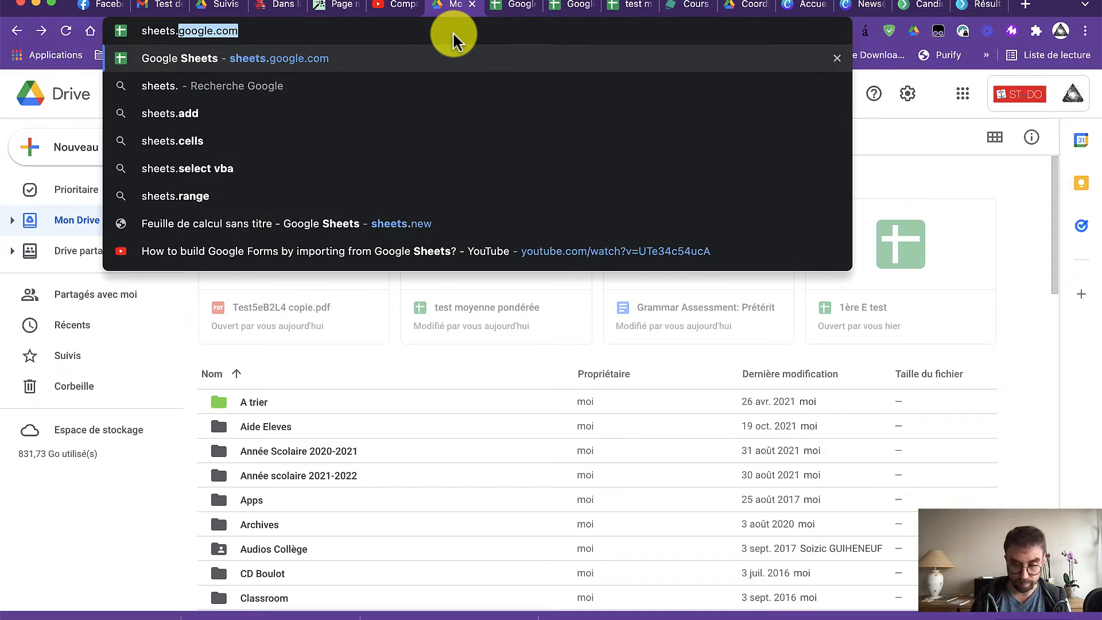
{"action": "type", "text": "google.com"}
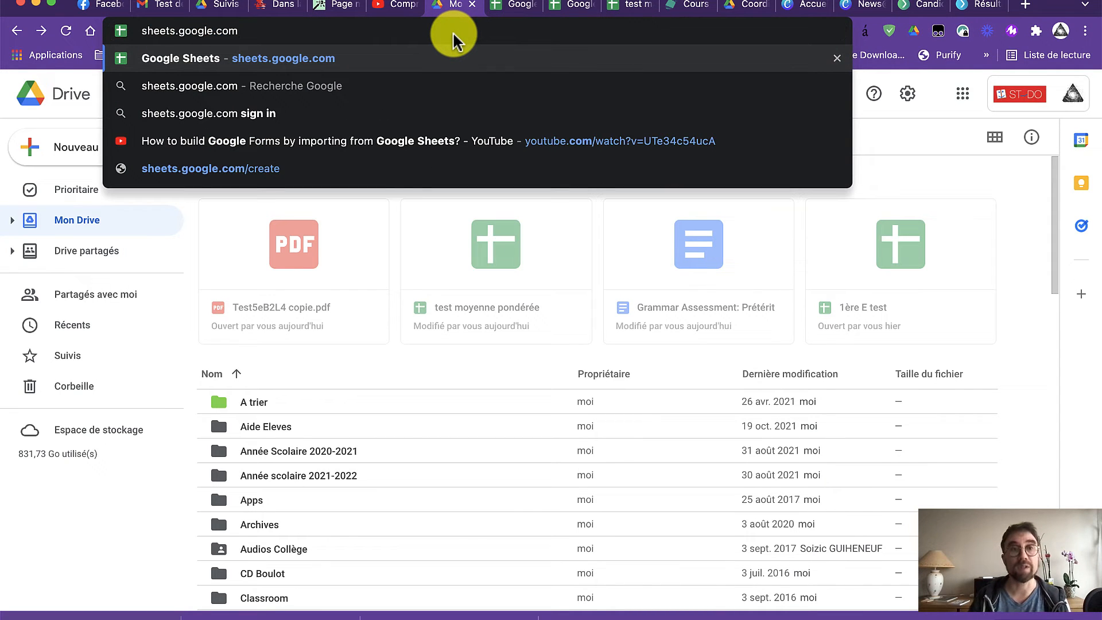
{"action": "key", "text": "Return"}
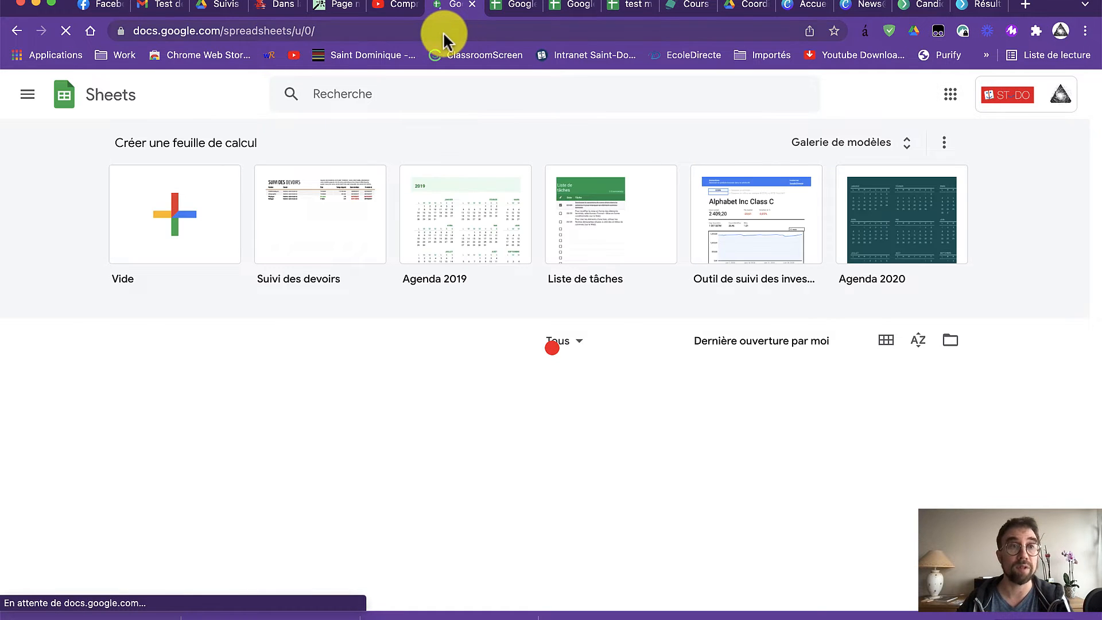
Return to My Drive and look at the options for creating a new Google Sheets file, without creating one.
{"action": "left_click", "coordinate": [16, 32]}
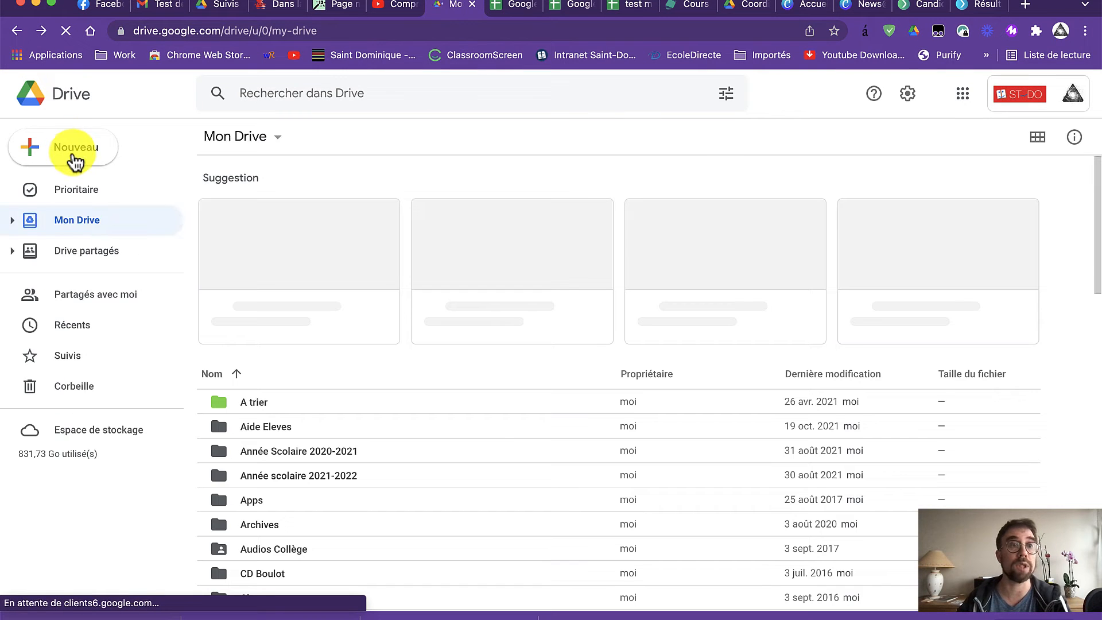
{"action": "left_click", "coordinate": [75, 155]}
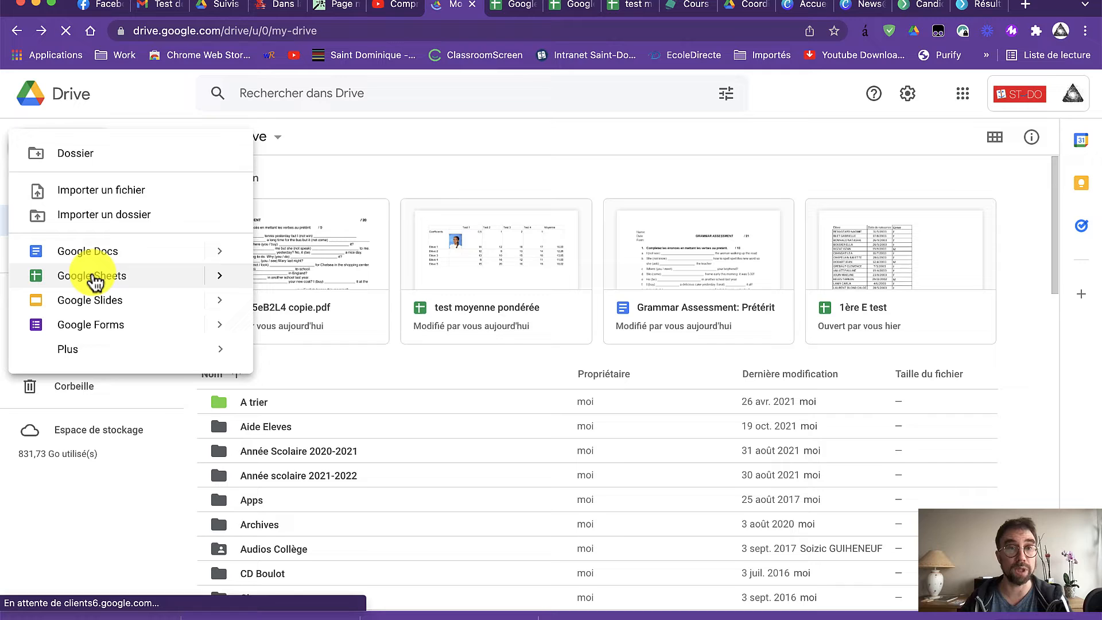
{"action": "left_click", "coordinate": [220, 279]}
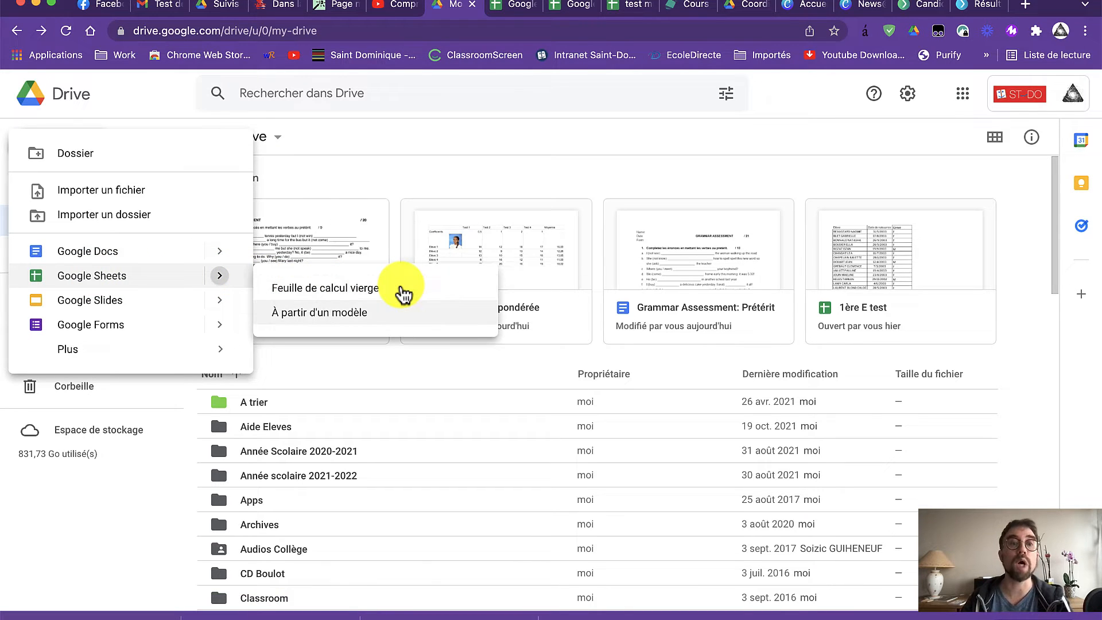
{"action": "left_click", "coordinate": [350, 162]}
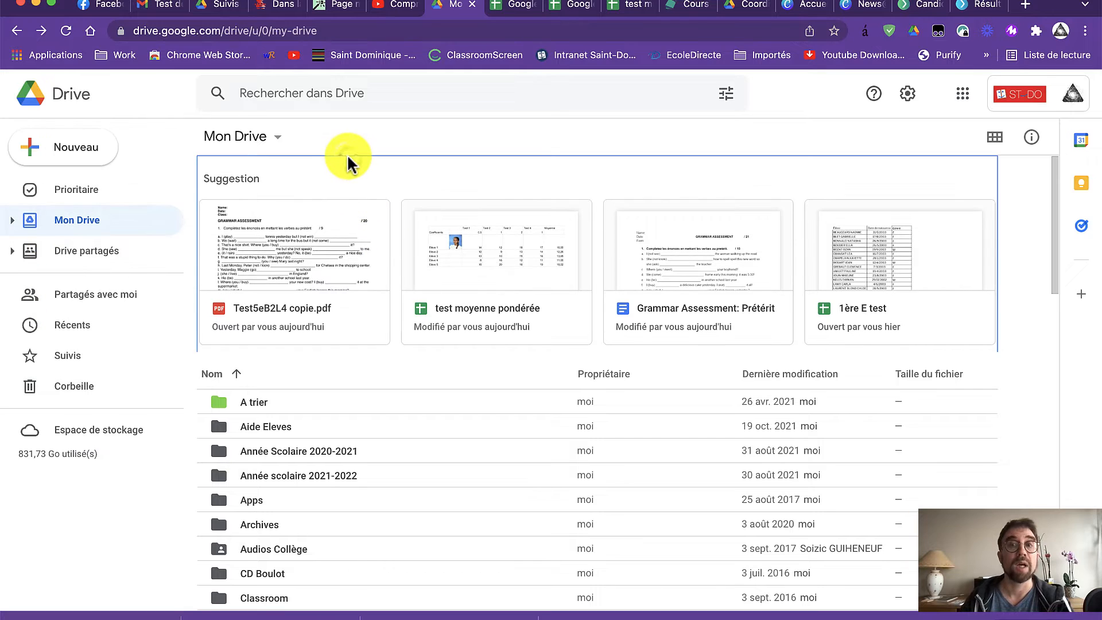
Look for Sheets in the Google apps list and open the Google Sheets home page.
{"action": "left_click", "coordinate": [964, 96]}
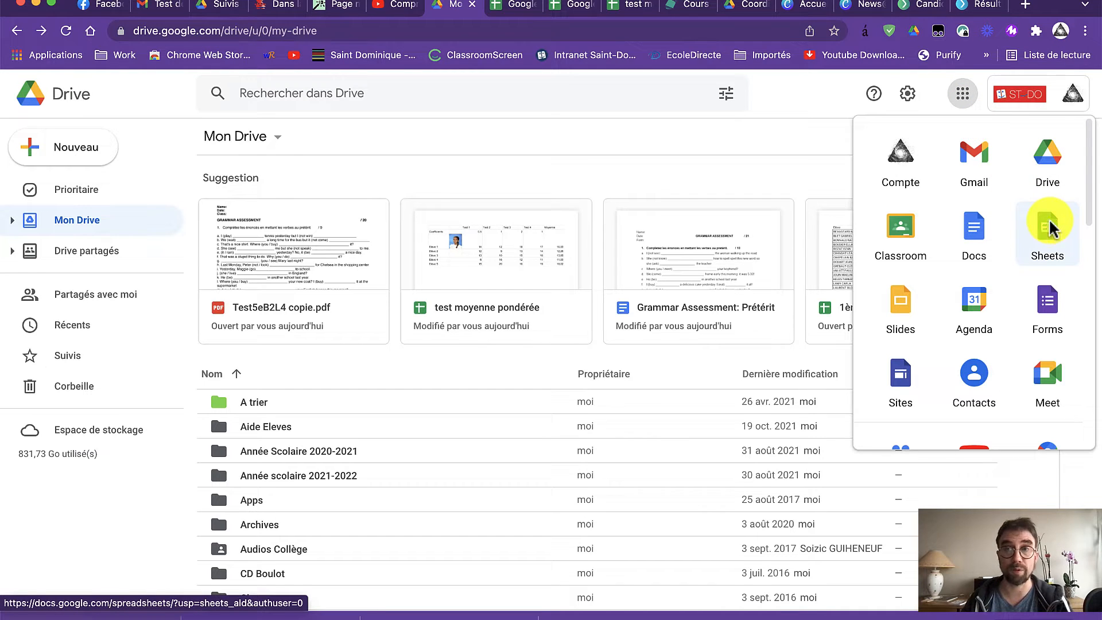
{"action": "left_click", "coordinate": [963, 95]}
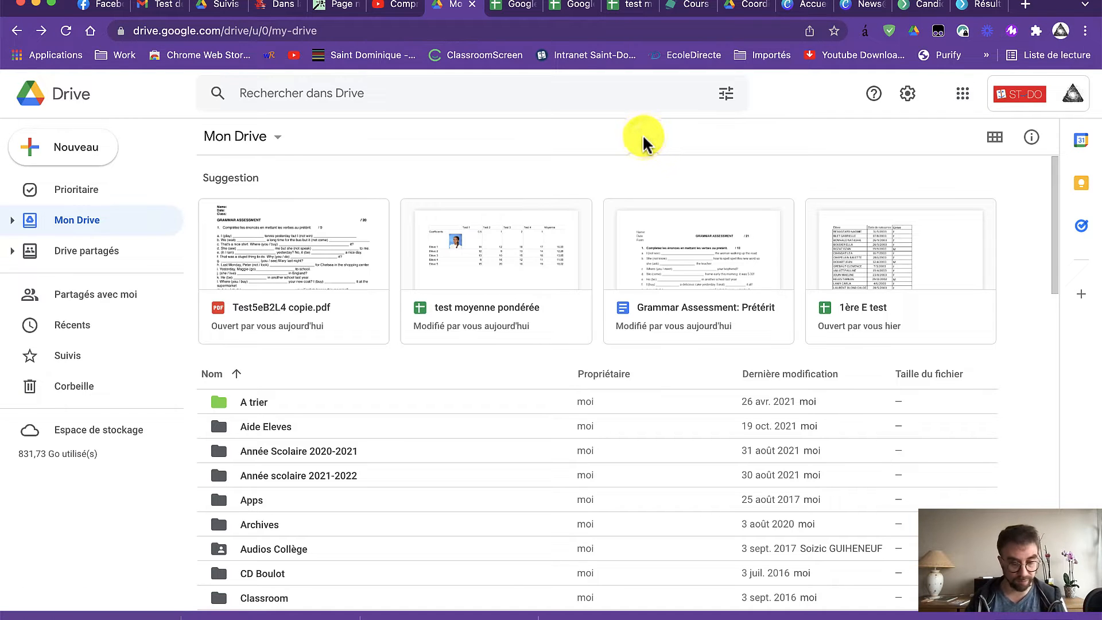
{"action": "key", "text": "shift+s"}
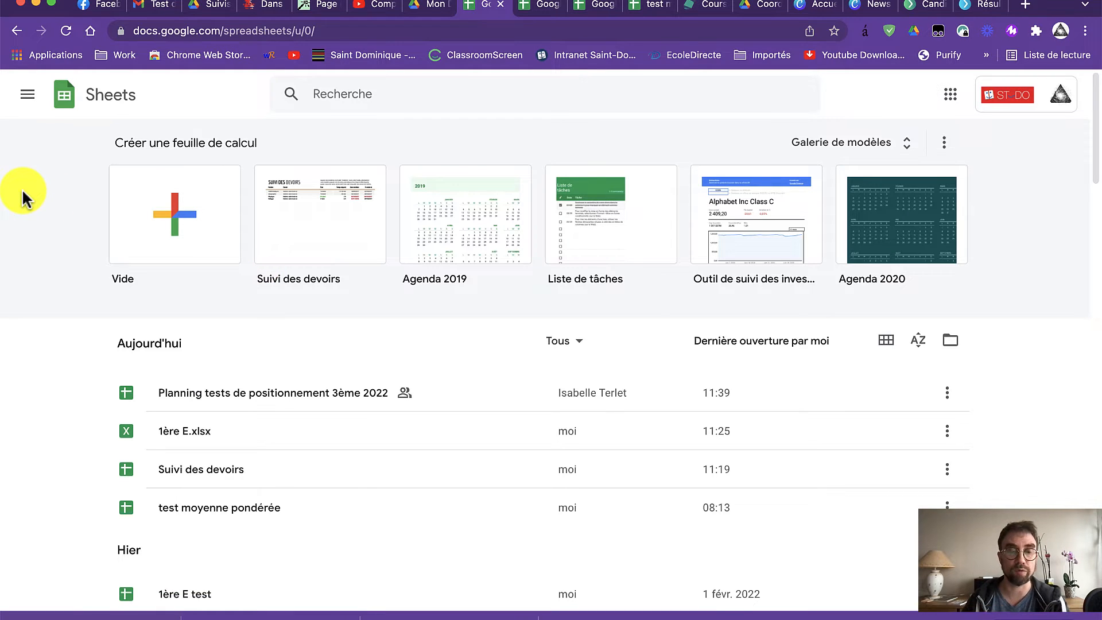
Look through the Sheets home page's navigation menu and its template gallery, closing both again.
{"action": "left_click", "coordinate": [26, 97]}
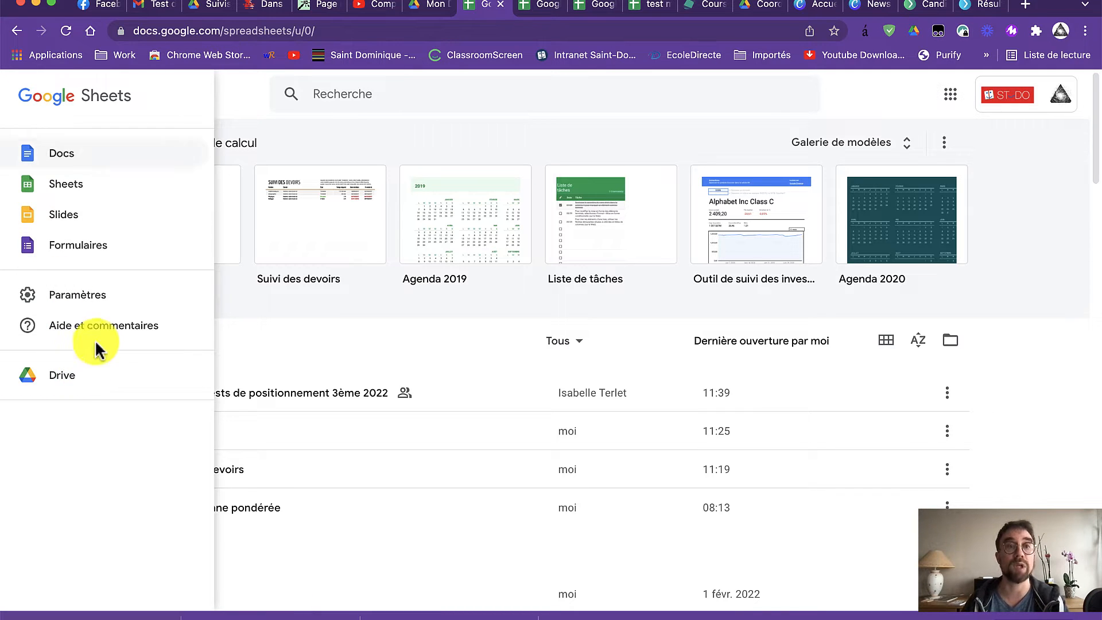
{"action": "left_click", "coordinate": [237, 110]}
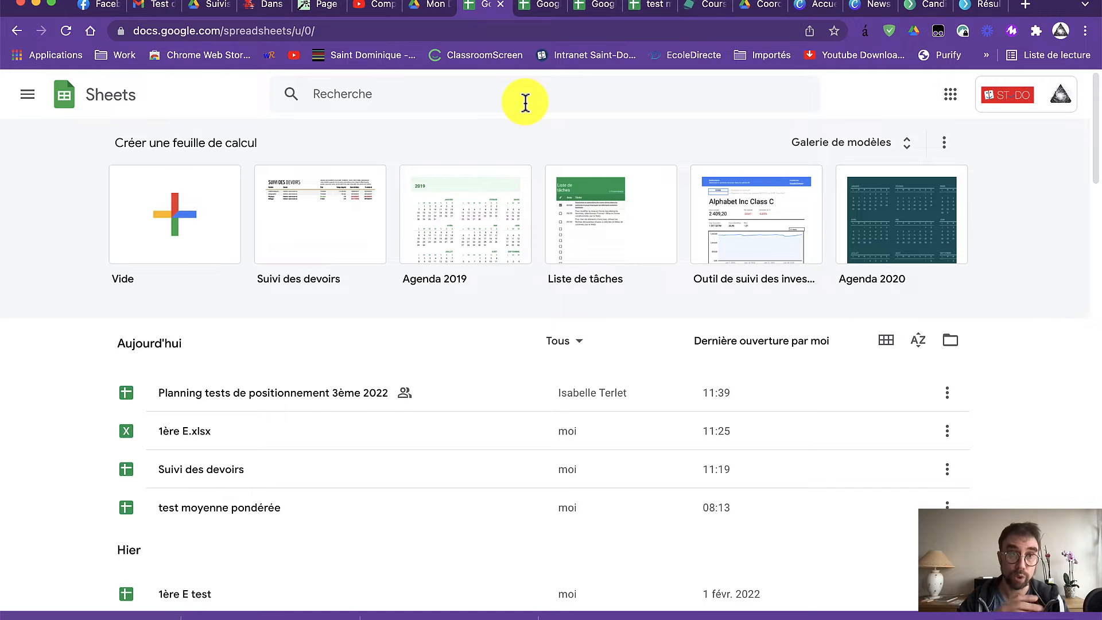
{"action": "left_click", "coordinate": [175, 245]}
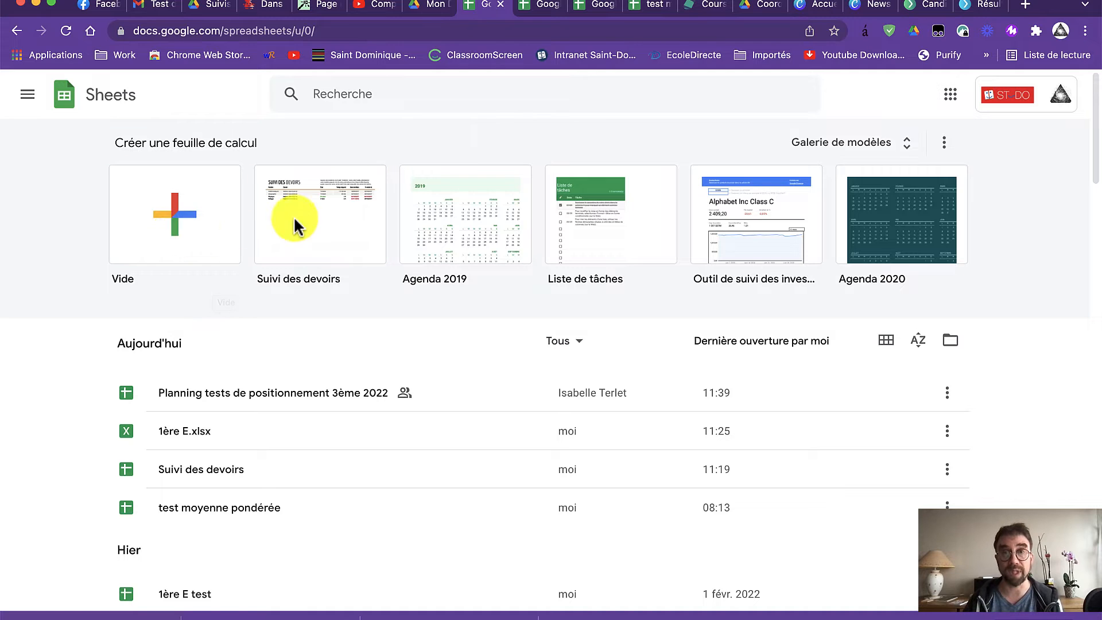
{"action": "left_click", "coordinate": [852, 145]}
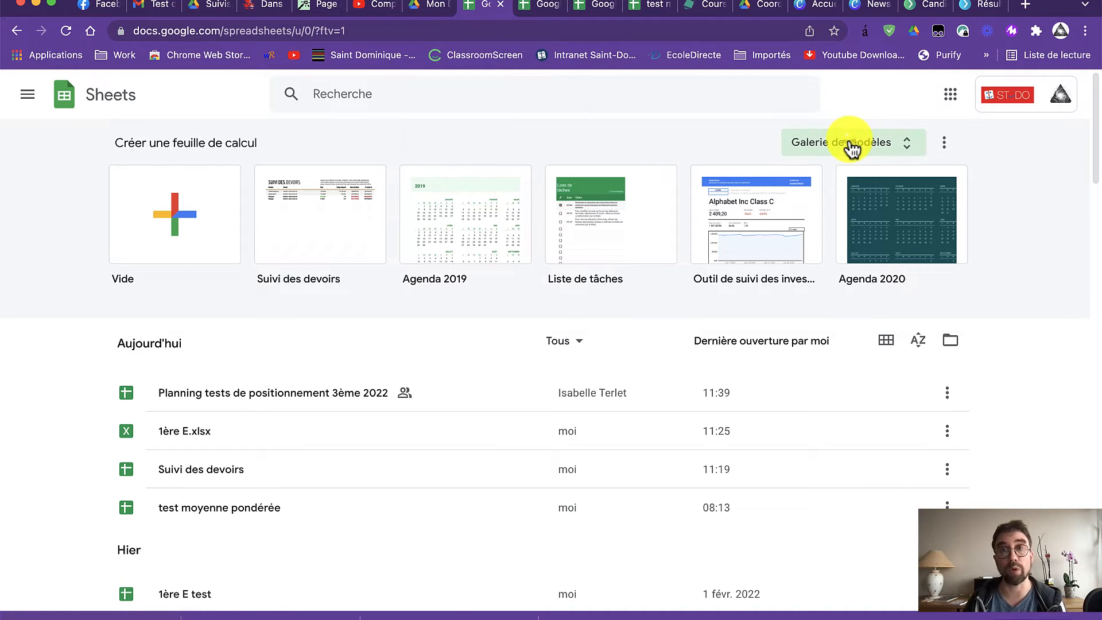
{"action": "left_click", "coordinate": [27, 94]}
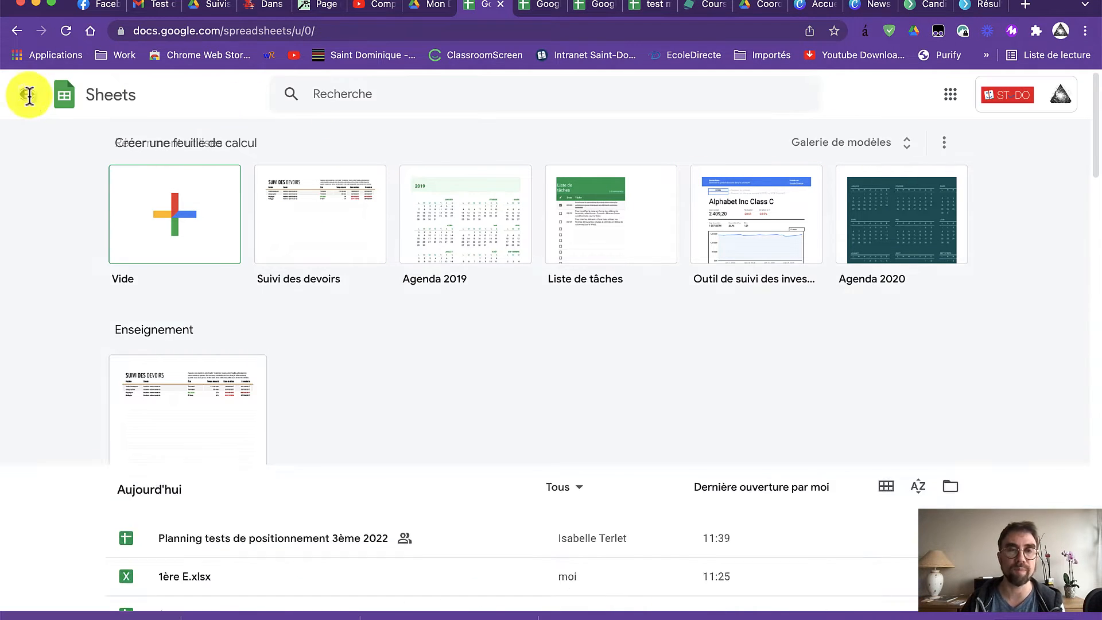
Examine the sort orders and ownership filters available for the recent spreadsheets, without changing them.
{"action": "scroll", "coordinate": [487, 287], "scroll_direction": "down", "scroll_amount": 2}
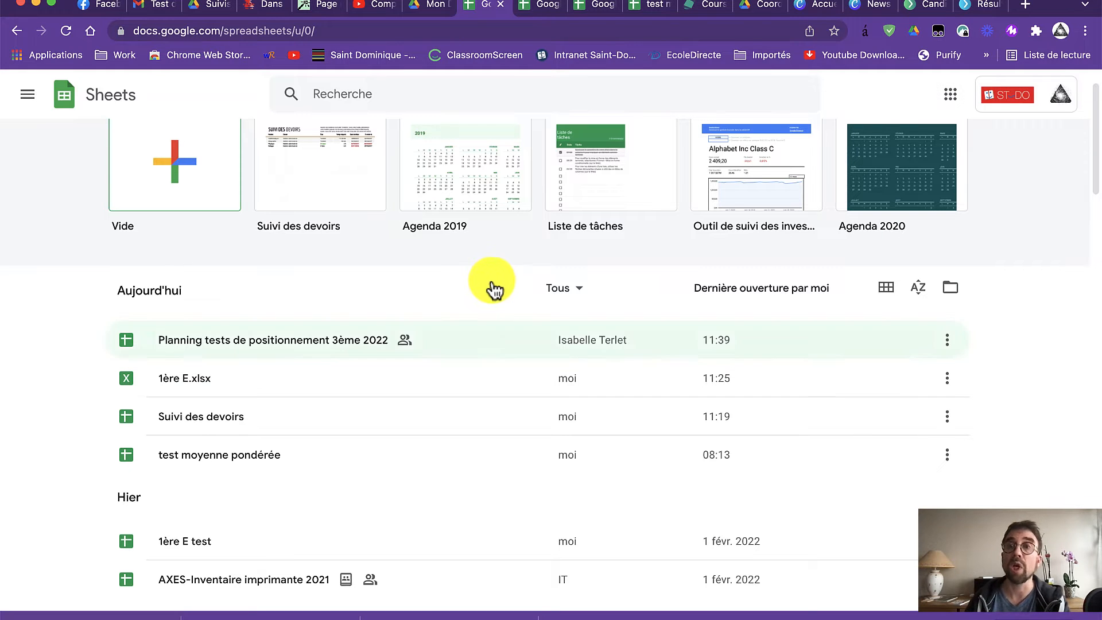
{"action": "left_click", "coordinate": [917, 293]}
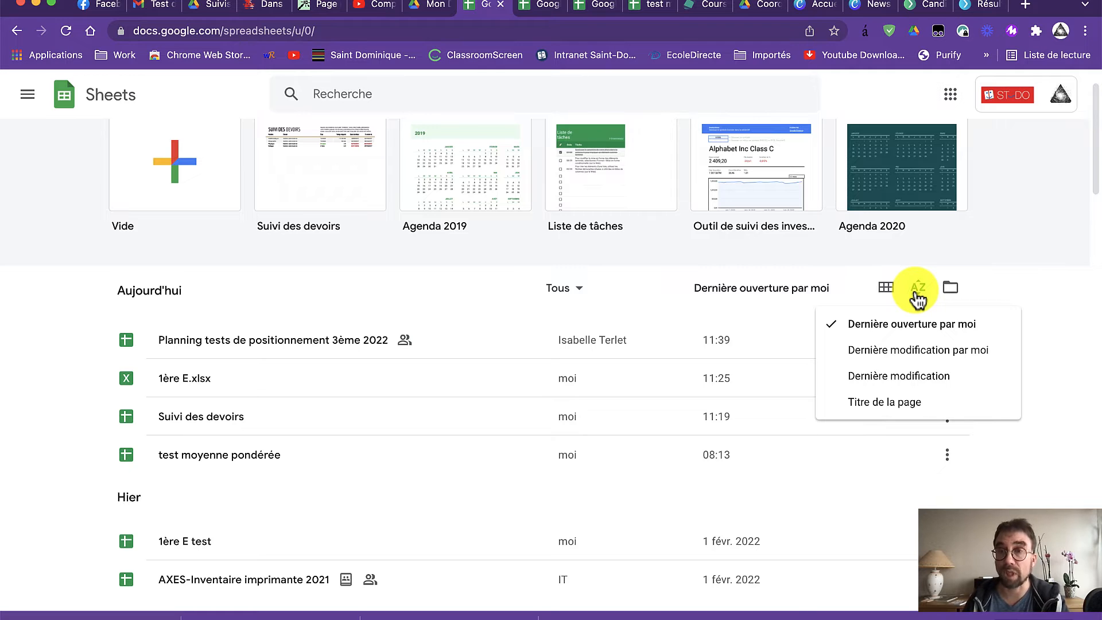
{"action": "left_click", "coordinate": [495, 302]}
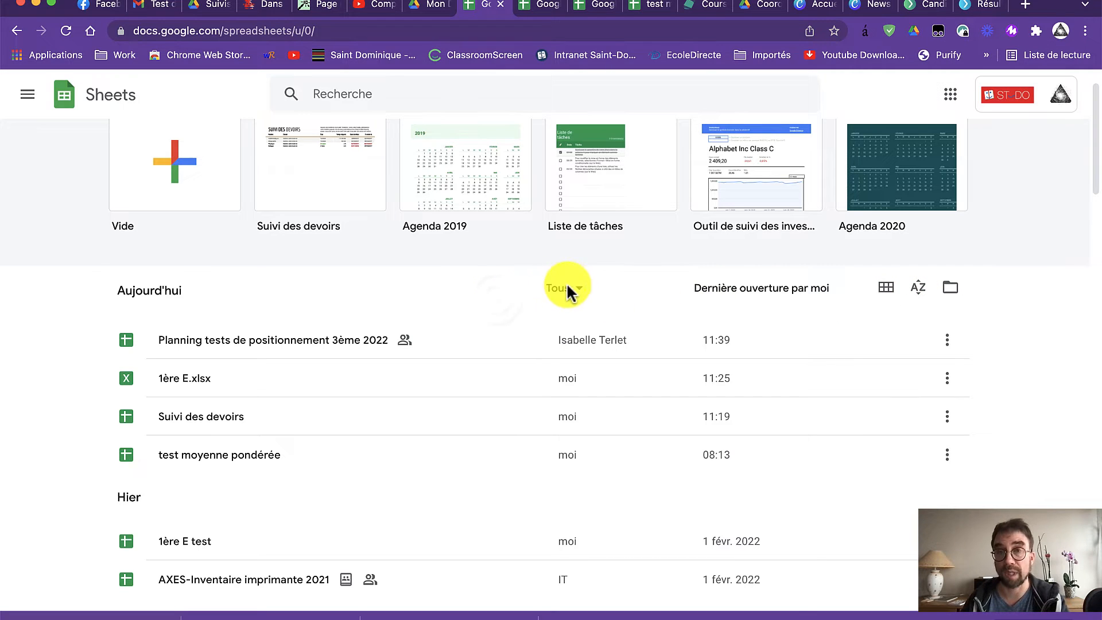
{"action": "left_click", "coordinate": [582, 292]}
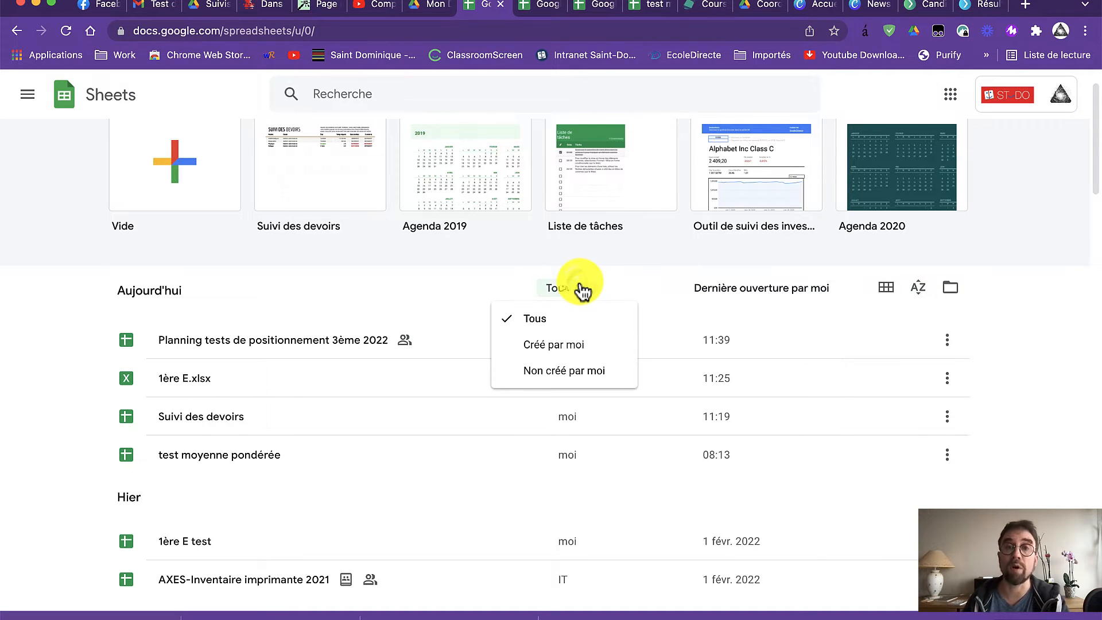
{"action": "left_click", "coordinate": [447, 281]}
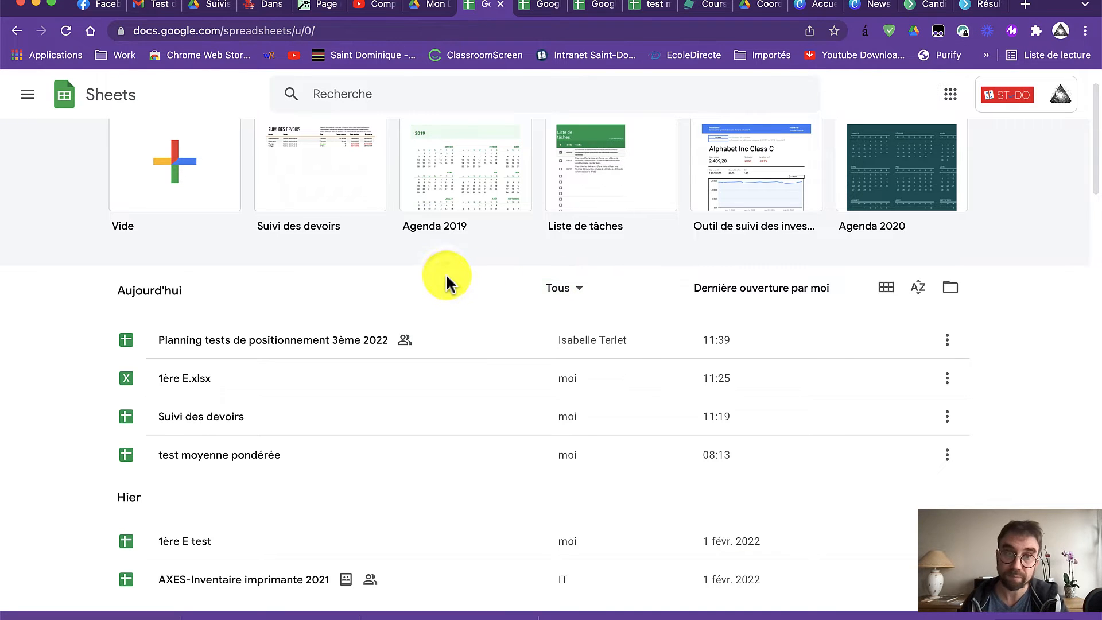
Create a blank spreadsheet from the other open Google Sheets home page.
{"action": "left_click", "coordinate": [537, 12]}
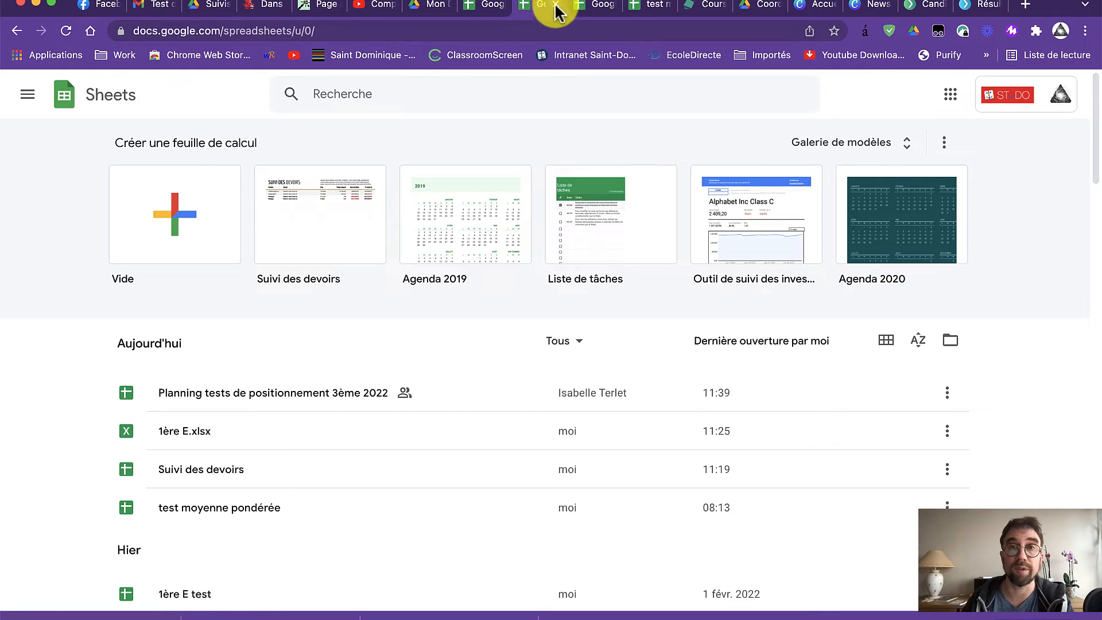
{"action": "left_click", "coordinate": [202, 201]}
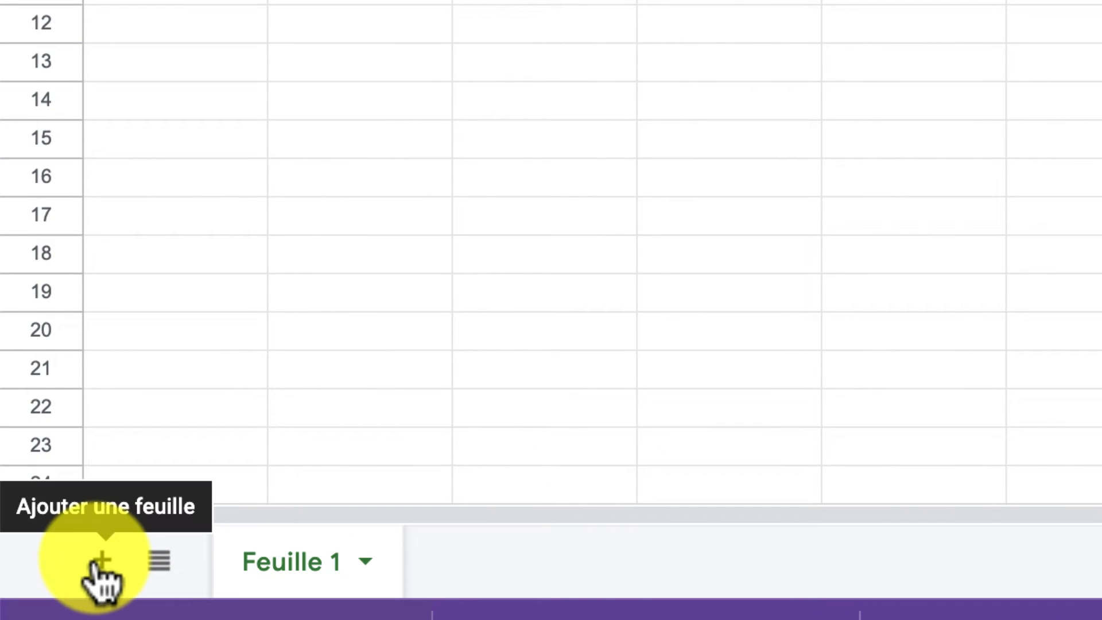
Look at the options for the sheet Feuille 1, including its colour choices, without applying any.
{"action": "left_click", "coordinate": [371, 567]}
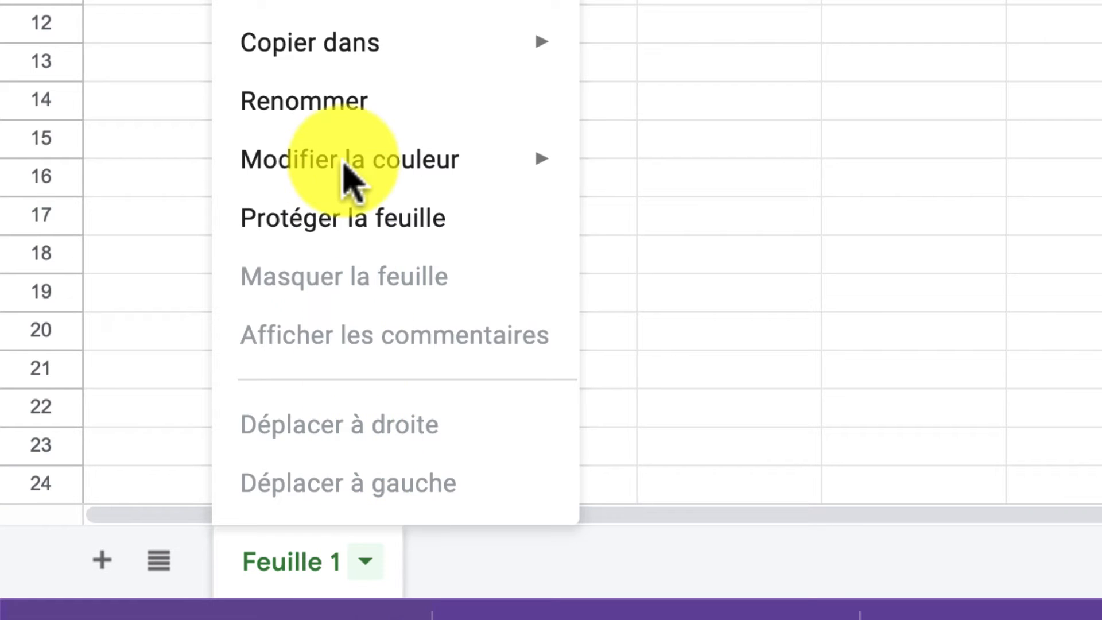
{"action": "mouse_move", "coordinate": [345, 167]}
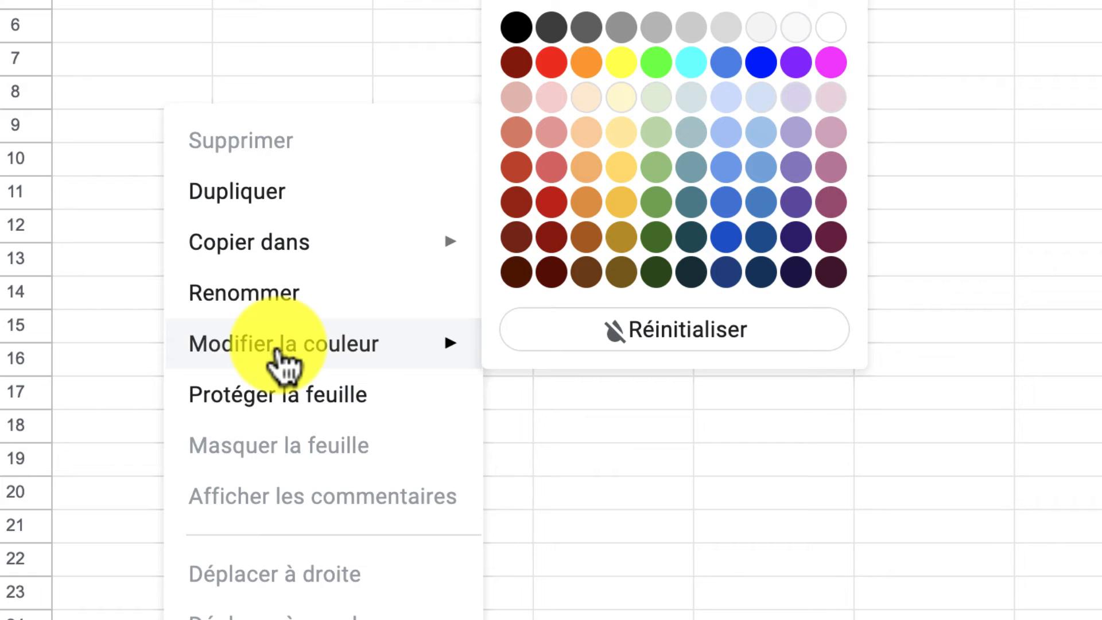
{"action": "left_click", "coordinate": [376, 614]}
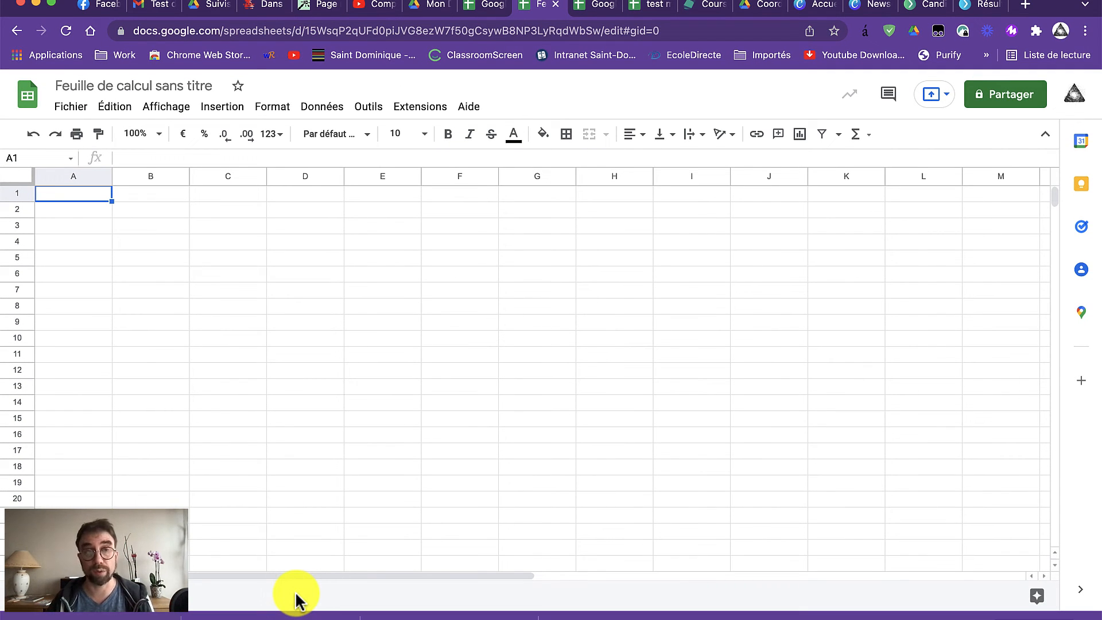
{"action": "double_click", "coordinate": [85, 195]}
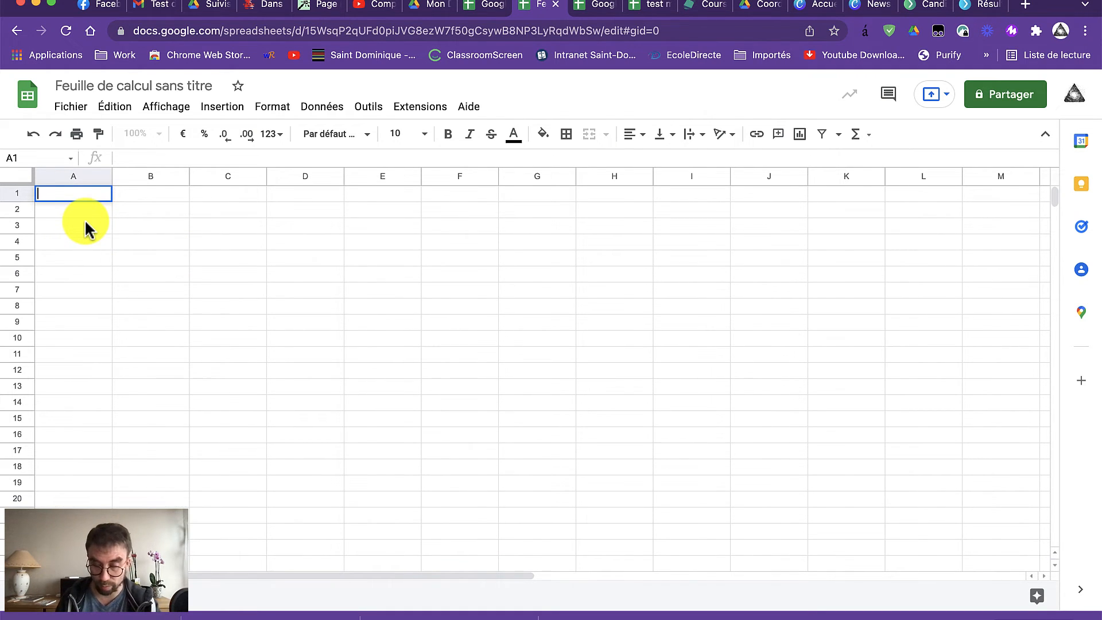
{"action": "type", "text": "="}
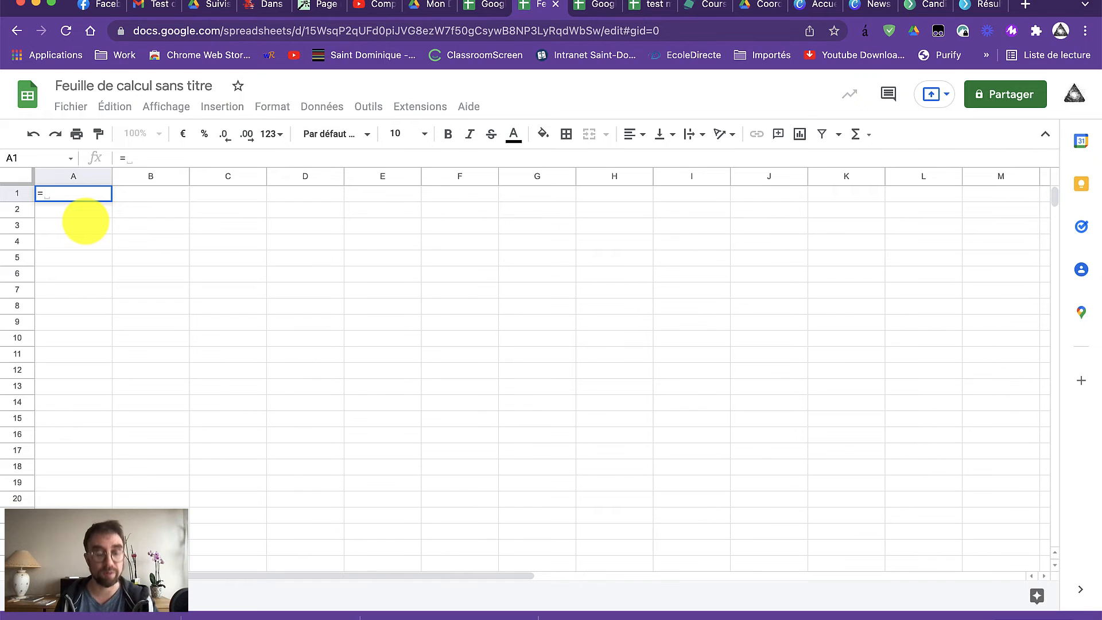
{"action": "type", "text": "("}
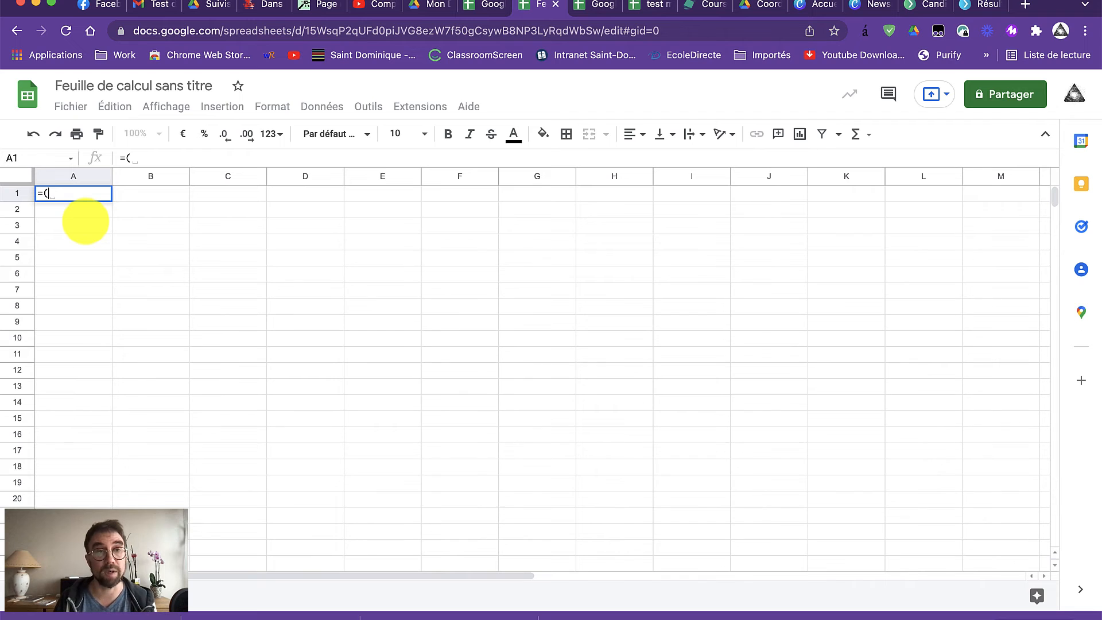
{"action": "key", "text": "BackSpace"}
{"action": "key", "text": "BackSpace"}
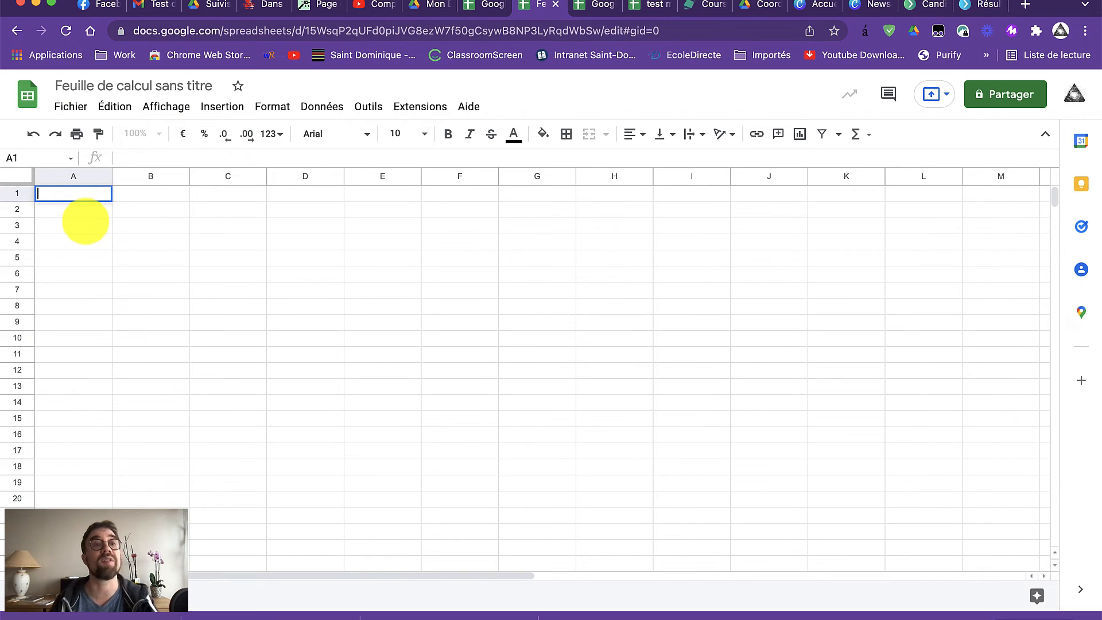